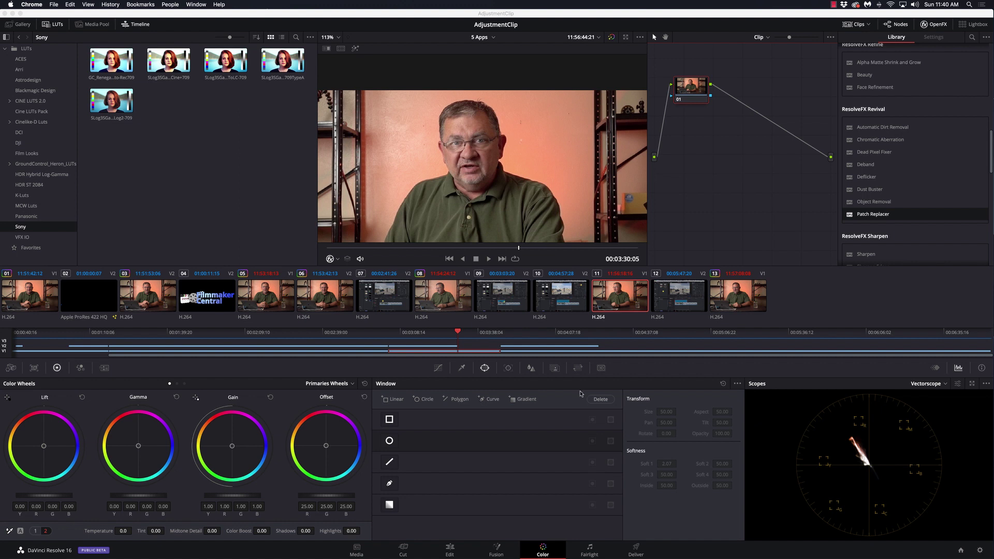
Apply Patch Replacer from the ResolveFX Revival library to node 01.
scroll(546, 122, "up", 10)
right_click(570, 134)
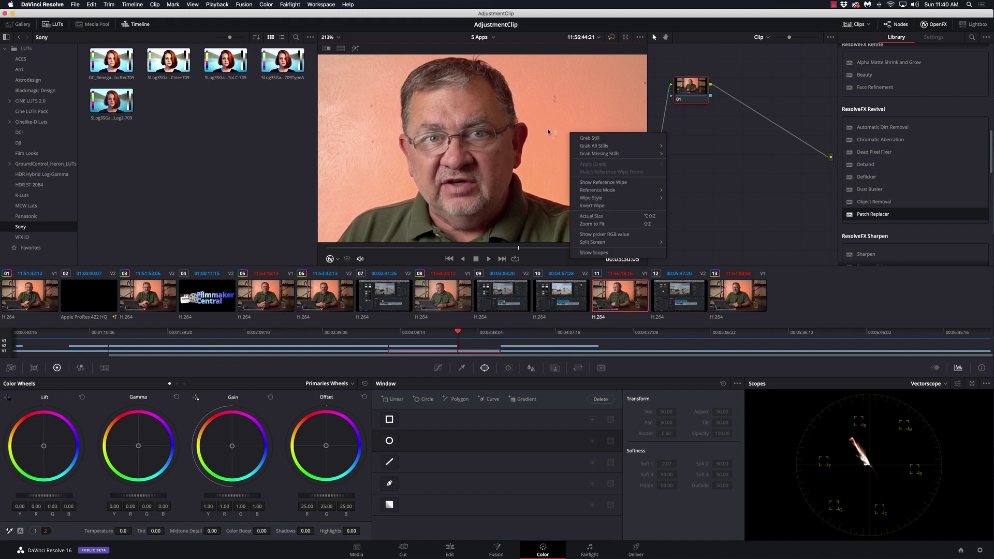
left_click(515, 135)
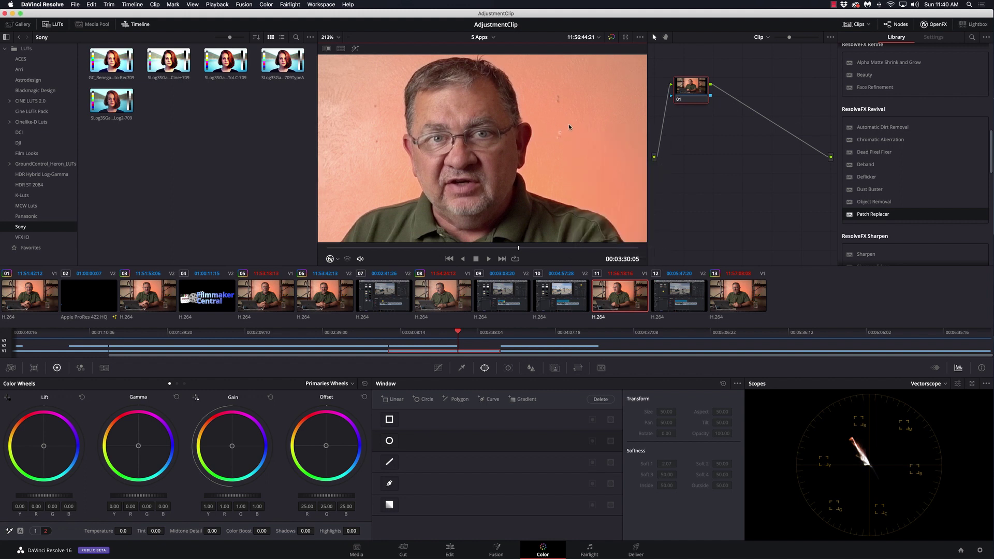
scroll(511, 155, "up", 3)
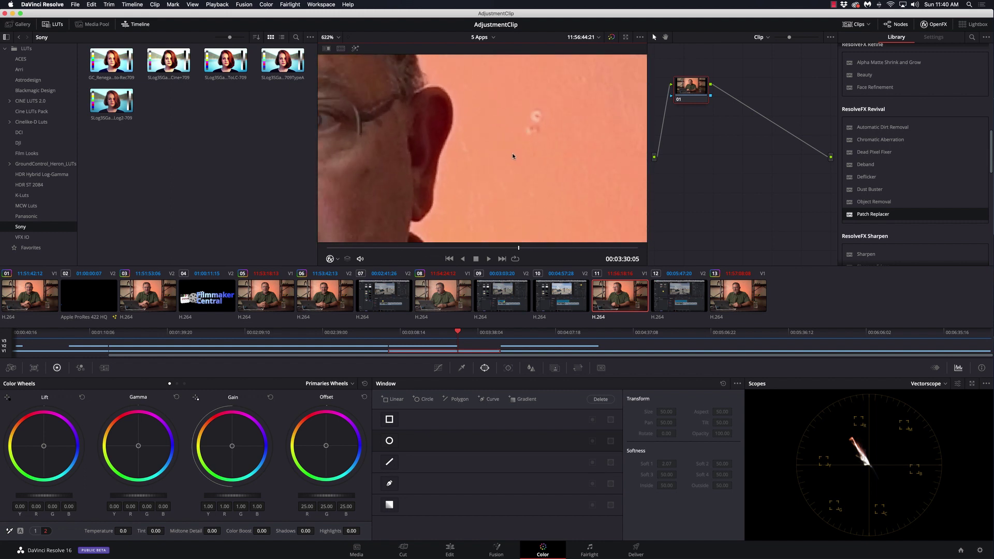
scroll(513, 156, "down", 1)
scroll(522, 108, "down", 3)
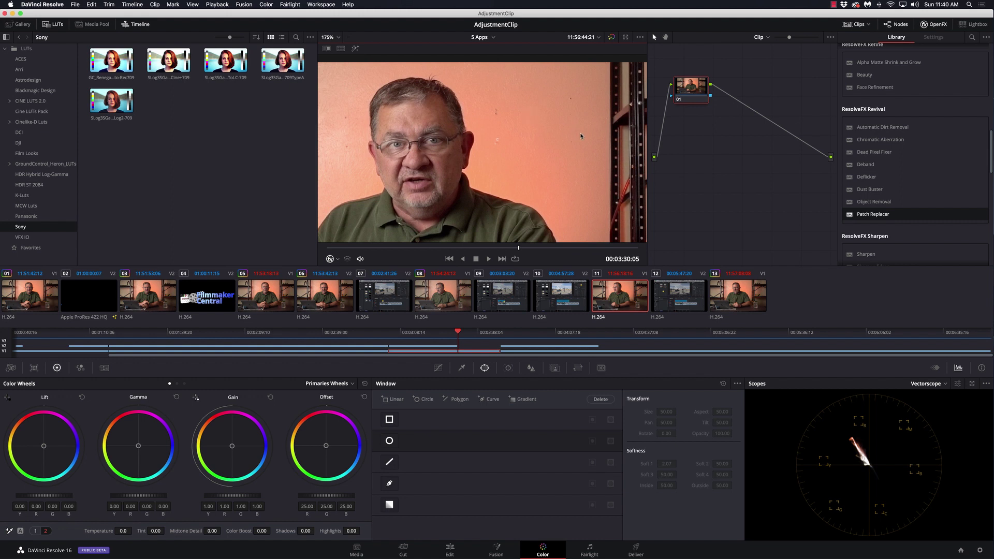
scroll(577, 135, "down", 3)
scroll(579, 135, "up", 5)
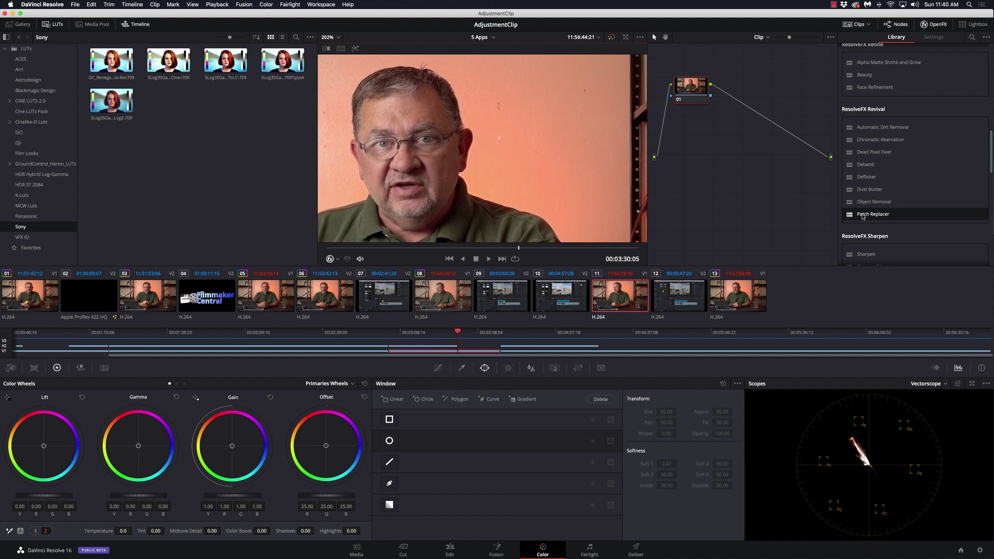
left_click_drag(860, 215, 694, 93)
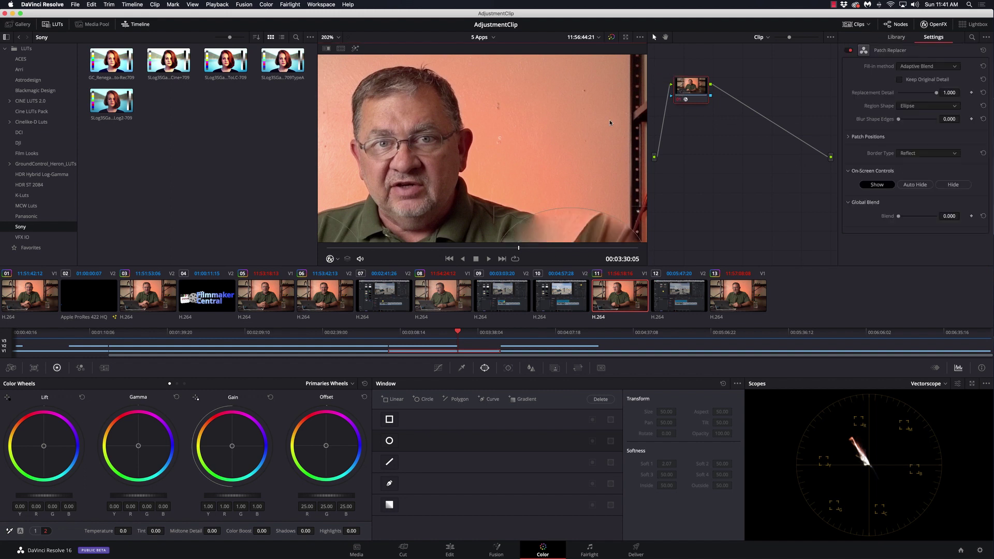
Cover the wall hole beside the speaker's head with nearby clean wall, then add node 02.
scroll(548, 142, "down", 5)
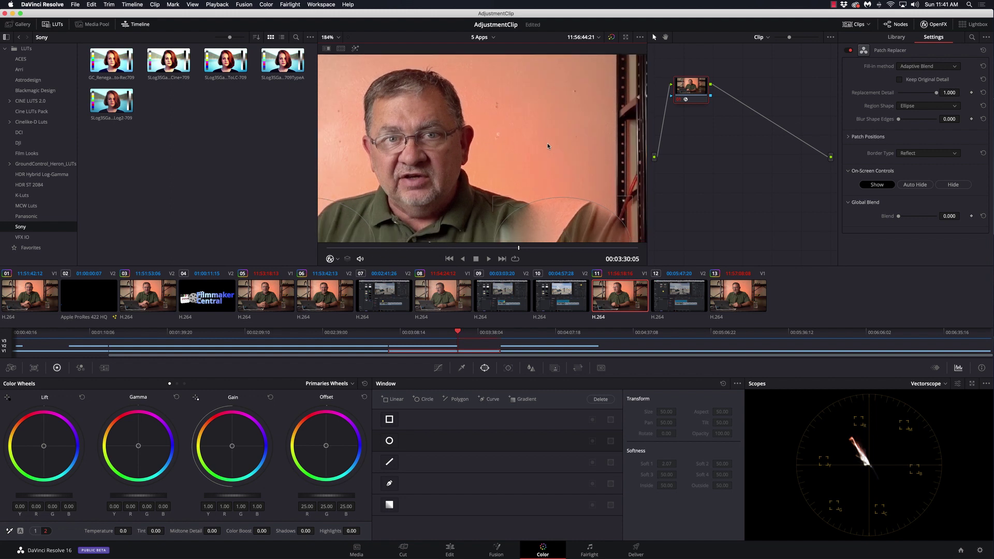
scroll(548, 143, "down", 1)
scroll(548, 143, "up", 2)
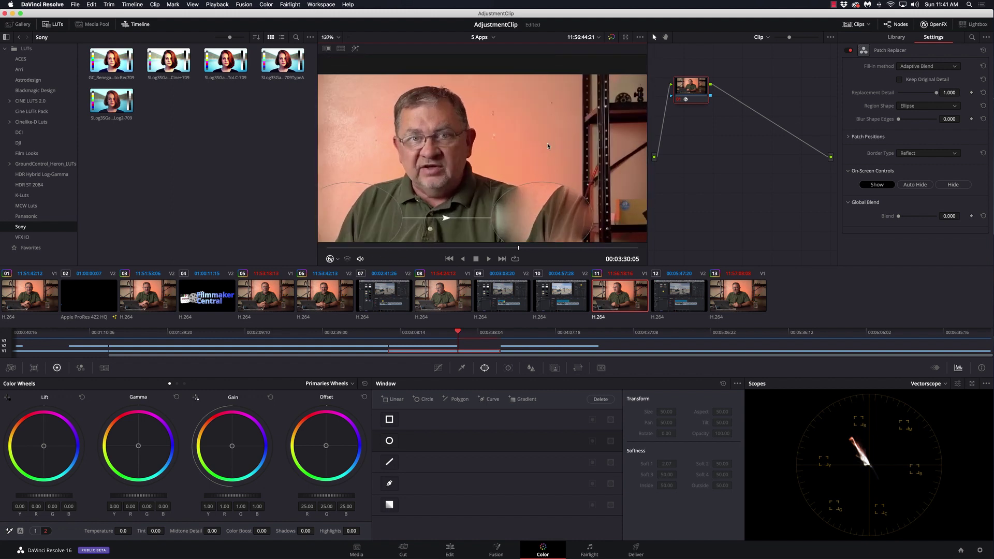
scroll(548, 143, "down", 1)
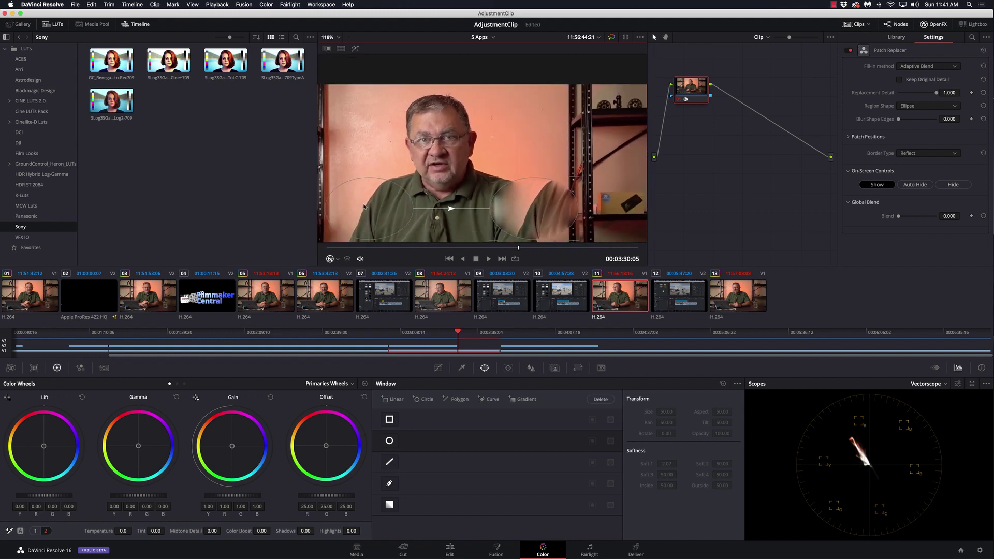
left_click_drag(533, 226, 521, 130)
left_click_drag(364, 204, 522, 155)
left_click_drag(507, 121, 497, 121)
left_click_drag(527, 139, 521, 128)
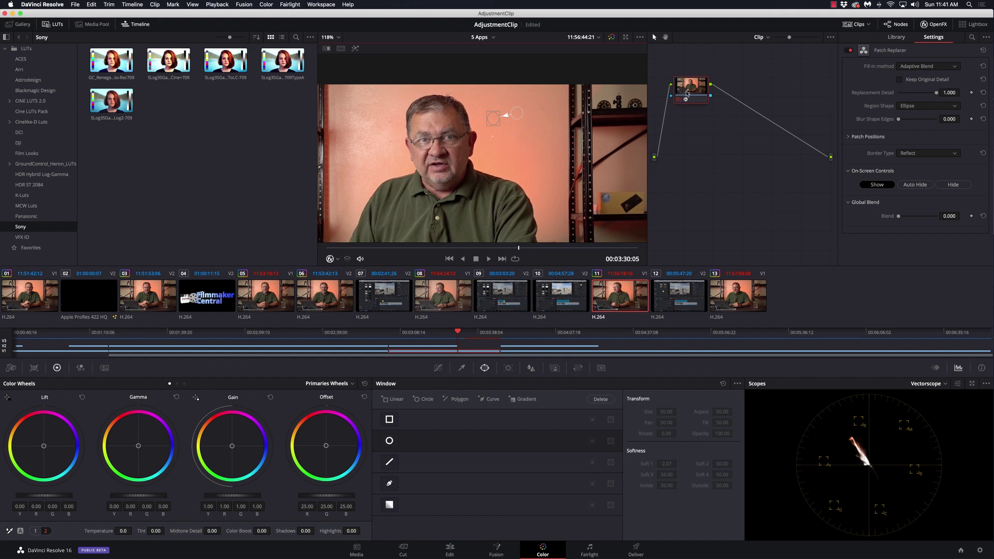
key("alt+s")
Give node 02 a Patch Replacer, shrinking the target onto a hole with clean-wall source.
left_click_drag(874, 216, 741, 92)
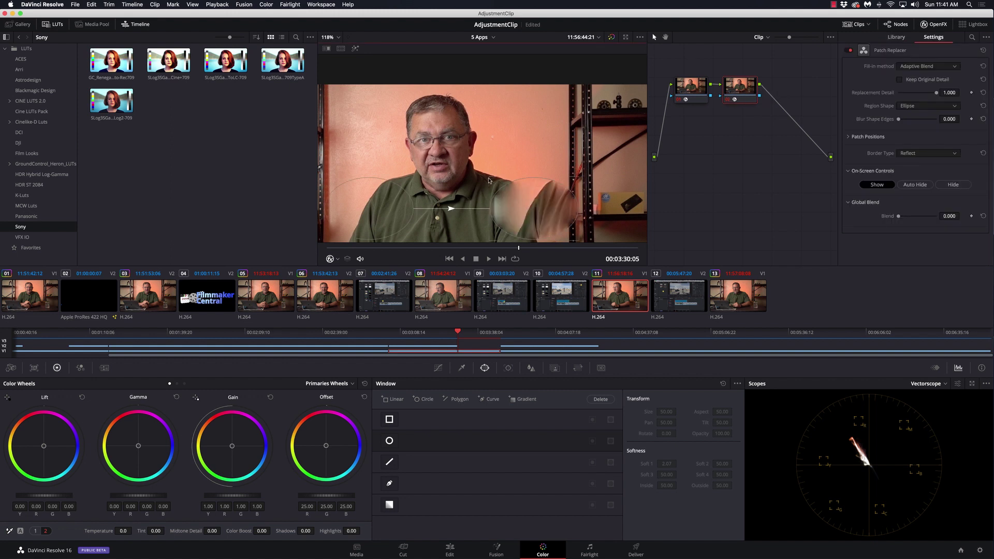
left_click_drag(490, 180, 493, 138)
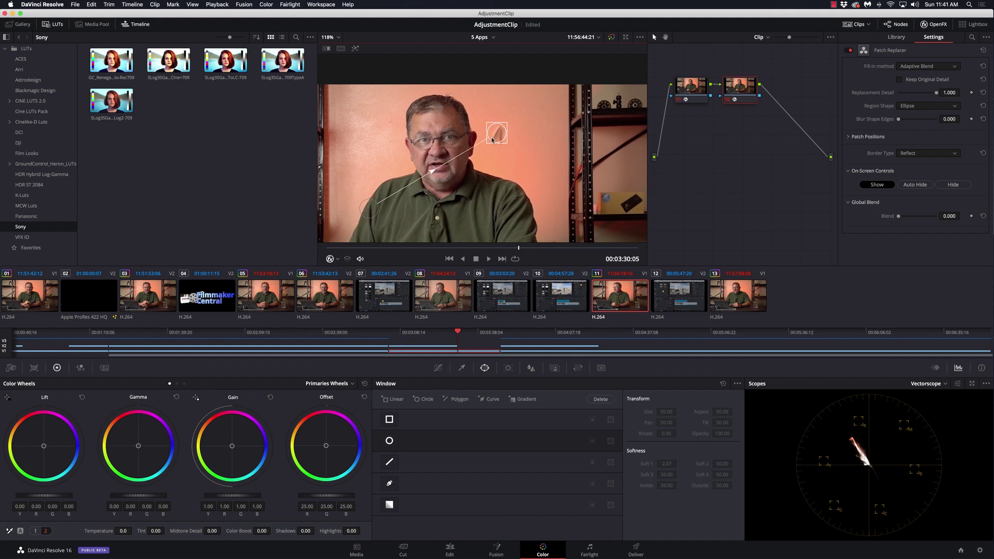
left_click_drag(374, 207, 520, 156)
Add node 03 with a Patch Replacer sized over another small wall hole.
key("alt+s")
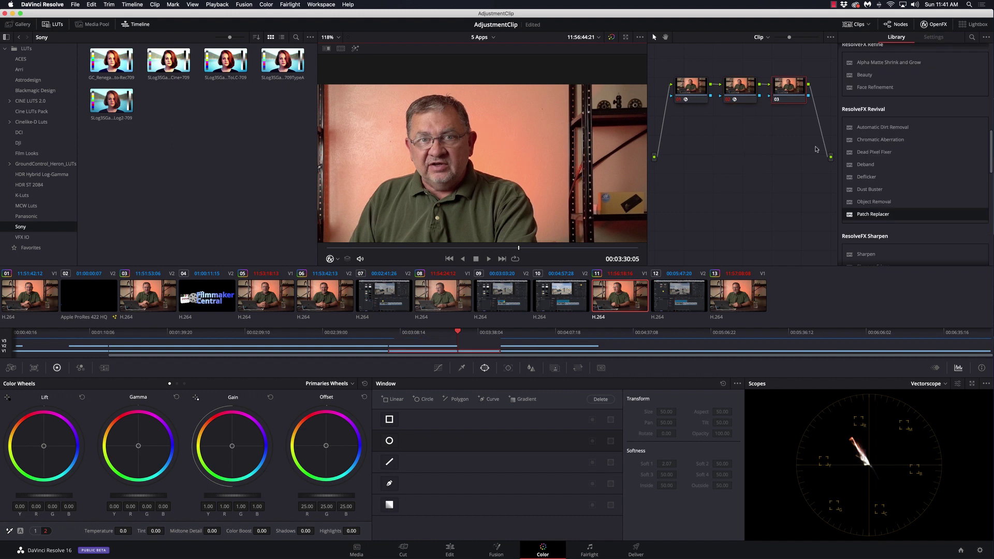
left_click_drag(864, 214, 790, 92)
left_click_drag(487, 208, 497, 120)
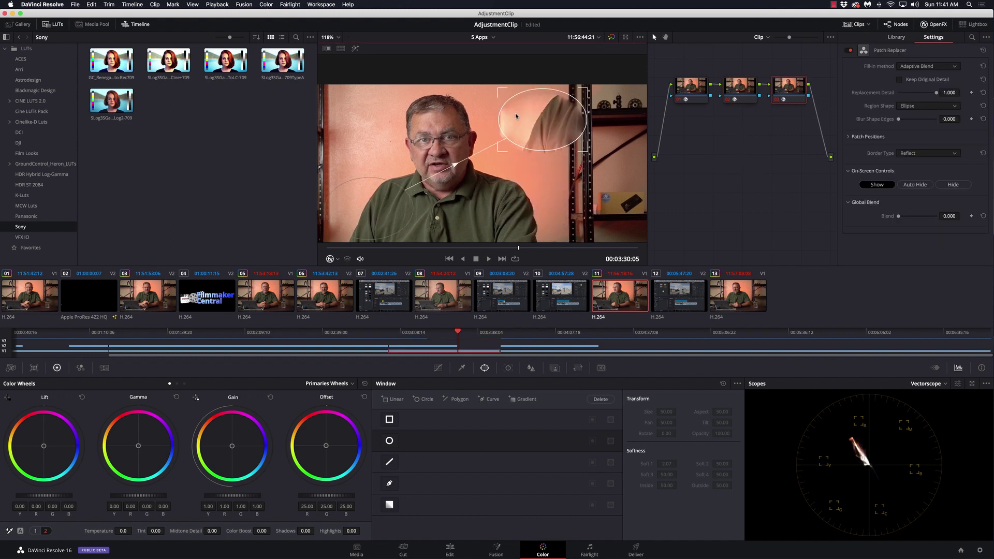
left_click_drag(587, 151, 549, 128)
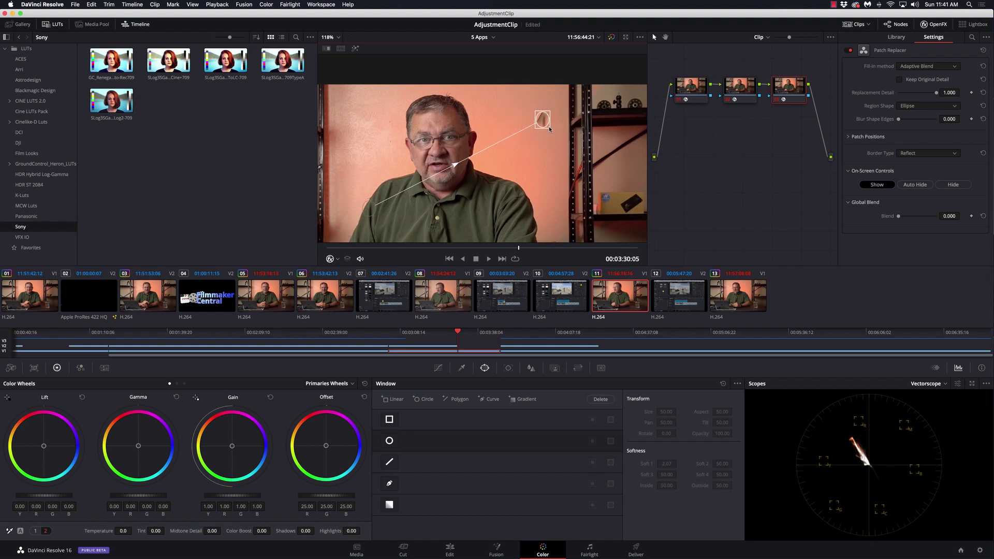
left_click_drag(541, 120, 542, 110)
left_click_drag(377, 205, 530, 135)
Add node 04 with a Patch Replacer covering the hole left of the head.
key("alt+o")
left_click_drag(866, 213, 684, 120)
left_click_drag(554, 223, 394, 143)
left_click_drag(371, 193, 367, 155)
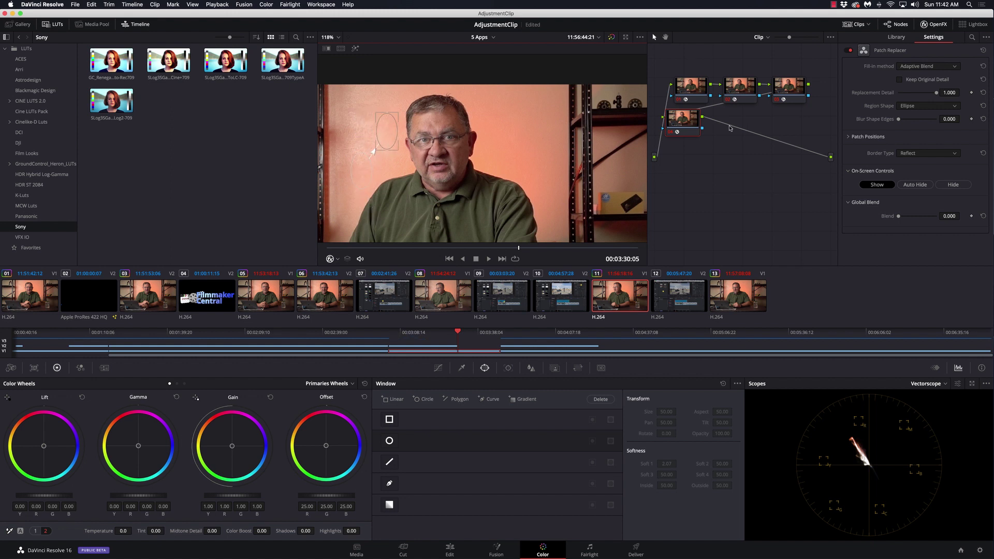
Turn off the viewer's effect overlay so the patch outlines are hidden.
left_click(338, 259)
left_click(346, 270)
scroll(434, 215, "down", 3)
scroll(434, 215, "up", 2)
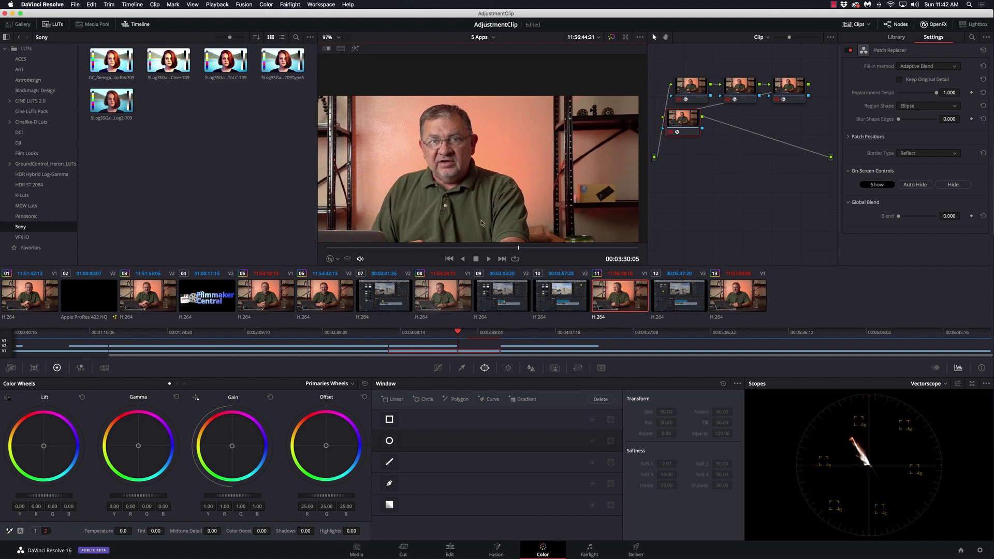
Play and stop the clip to confirm the wall holes are gone.
left_click(488, 259)
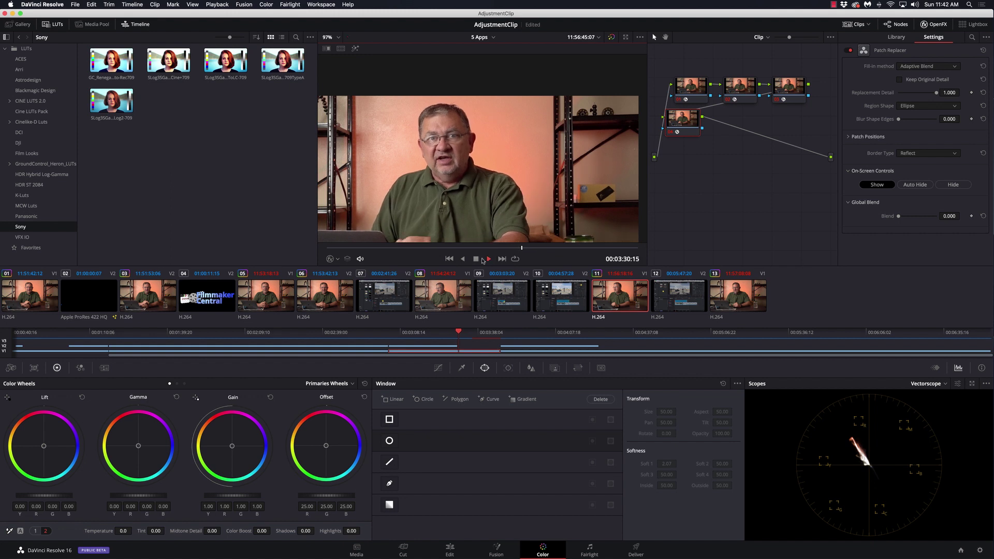
left_click(475, 259)
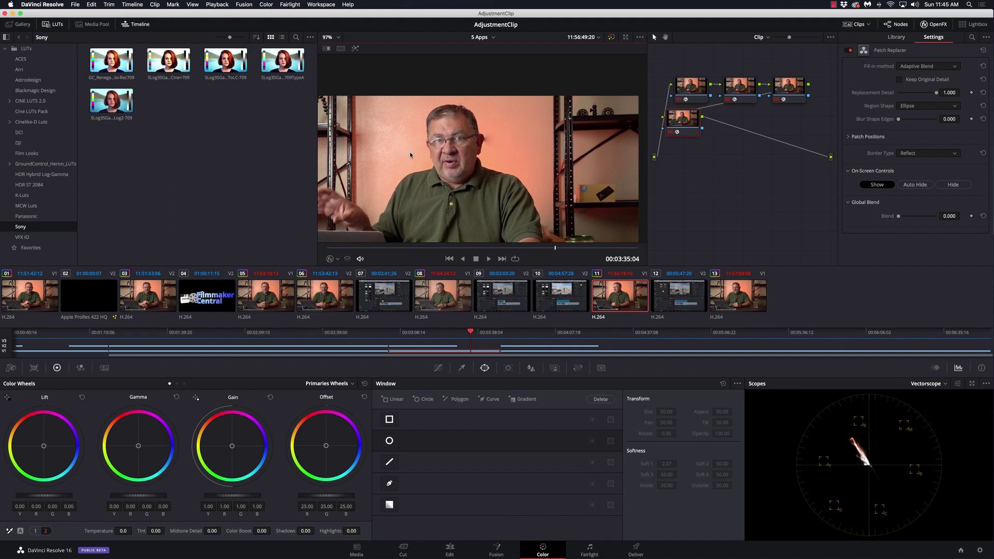
scroll(482, 160, "up", 2)
scroll(484, 162, "down", 3)
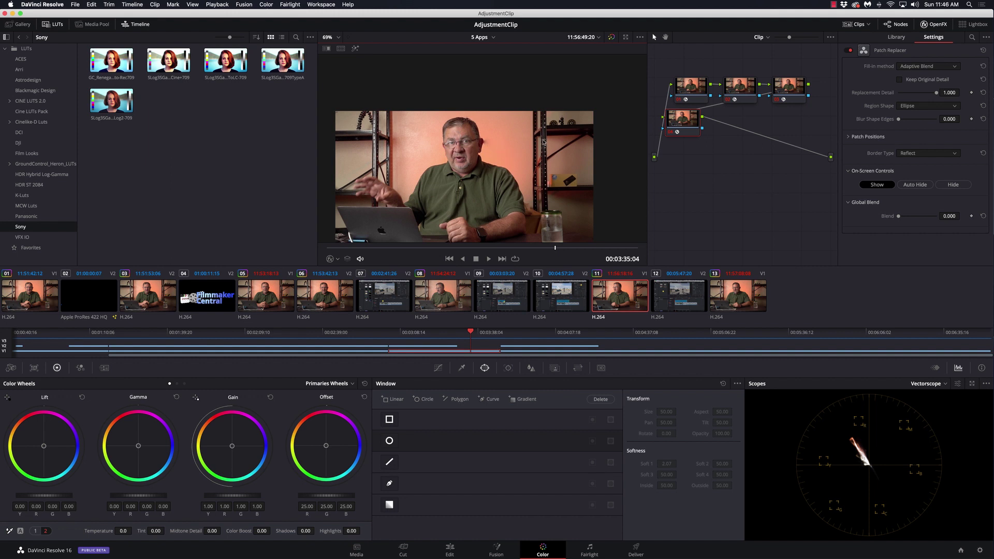
Switch the viewer overlay to OpenFX Overlay and select node 02 to review its patch.
scroll(476, 145, "up", 10)
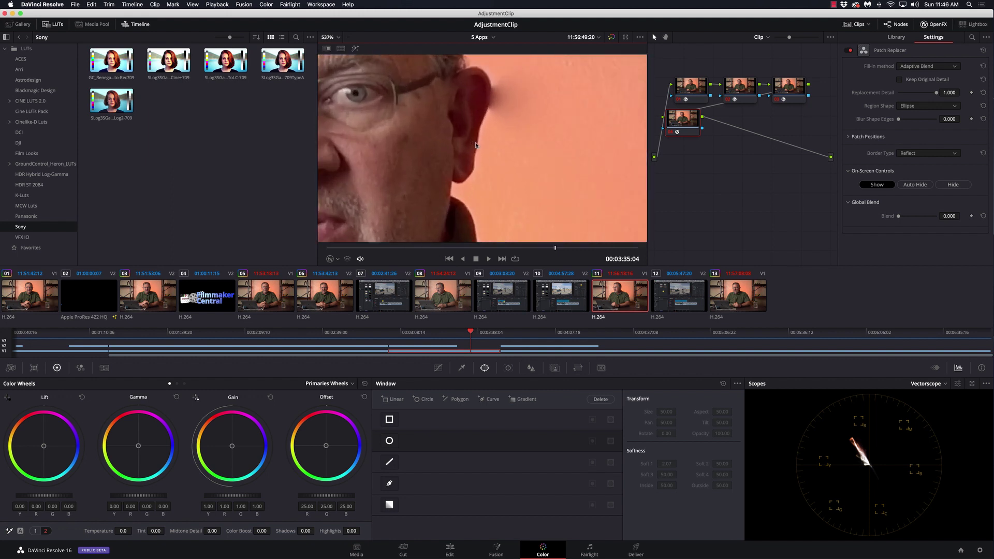
scroll(476, 145, "down", 7)
left_click(331, 260)
left_click(361, 324)
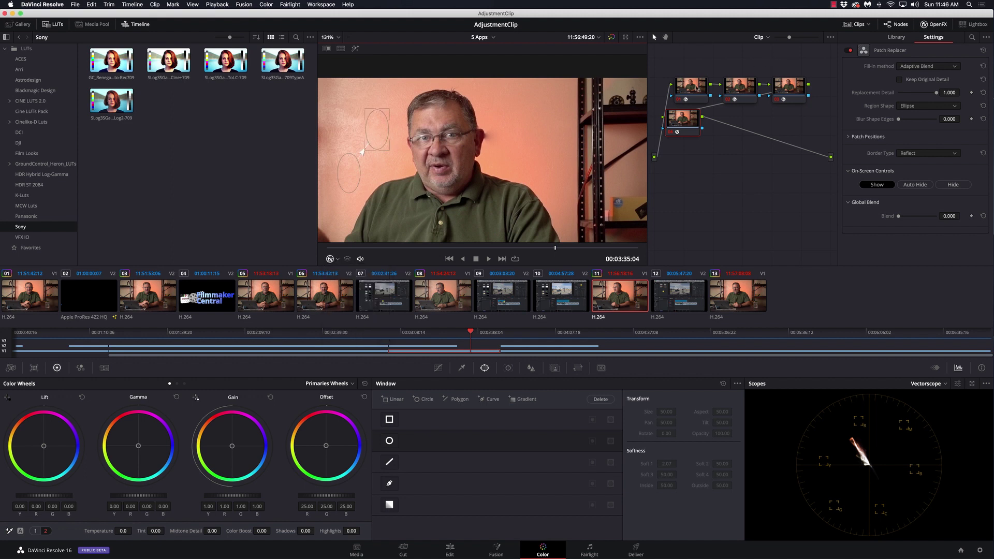
left_click(729, 92)
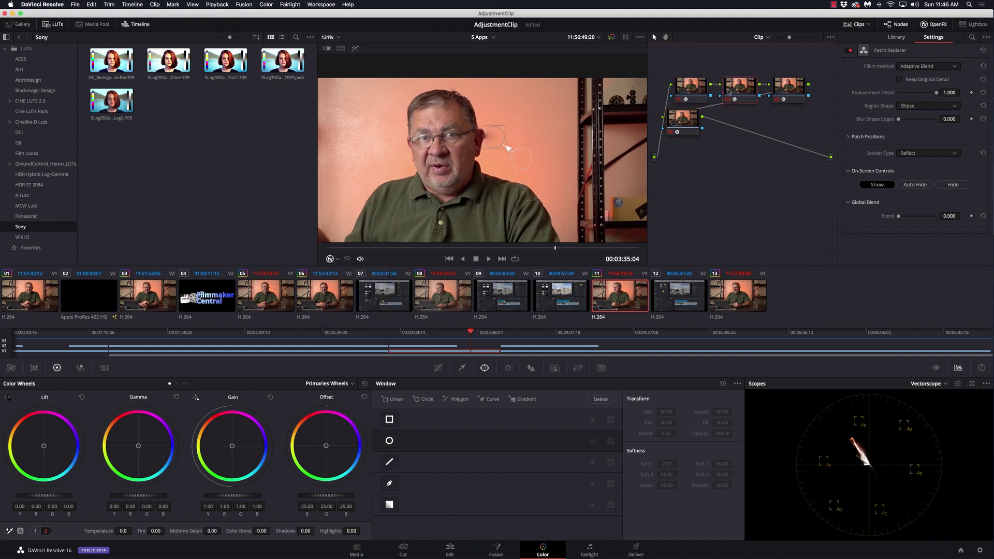
scroll(501, 147, "down", 2)
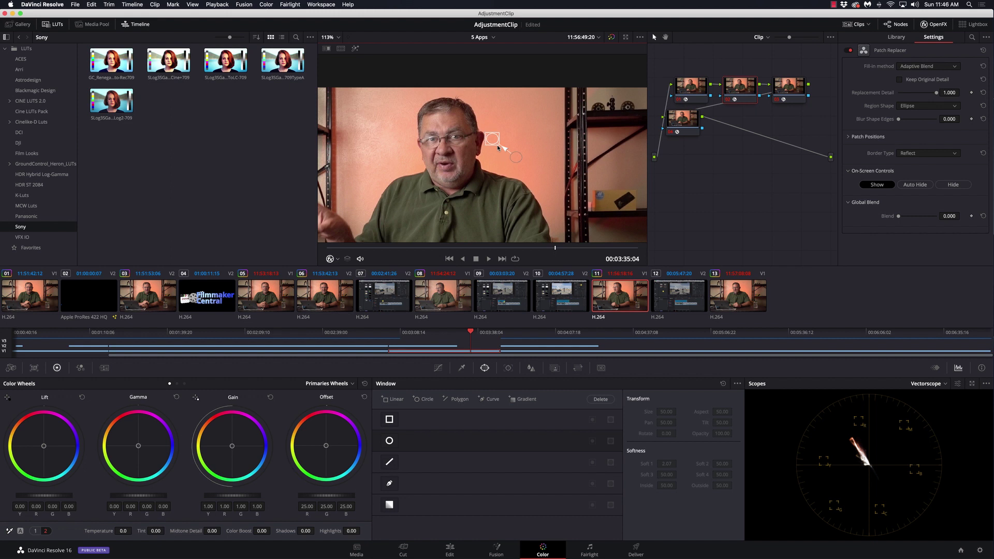
scroll(526, 147, "up", 2)
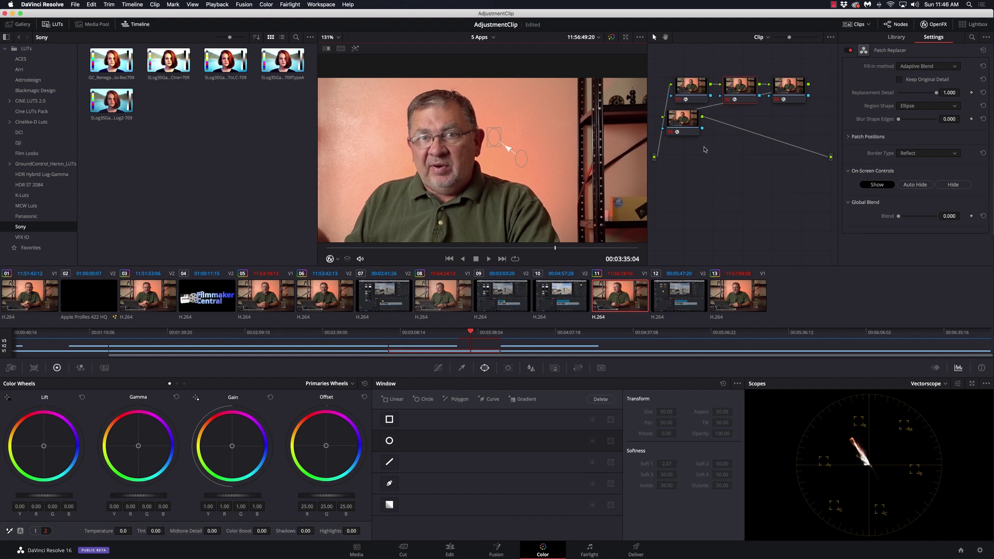
Add serial node 05 and apply Patch Replacer to it.
key("alt+s")
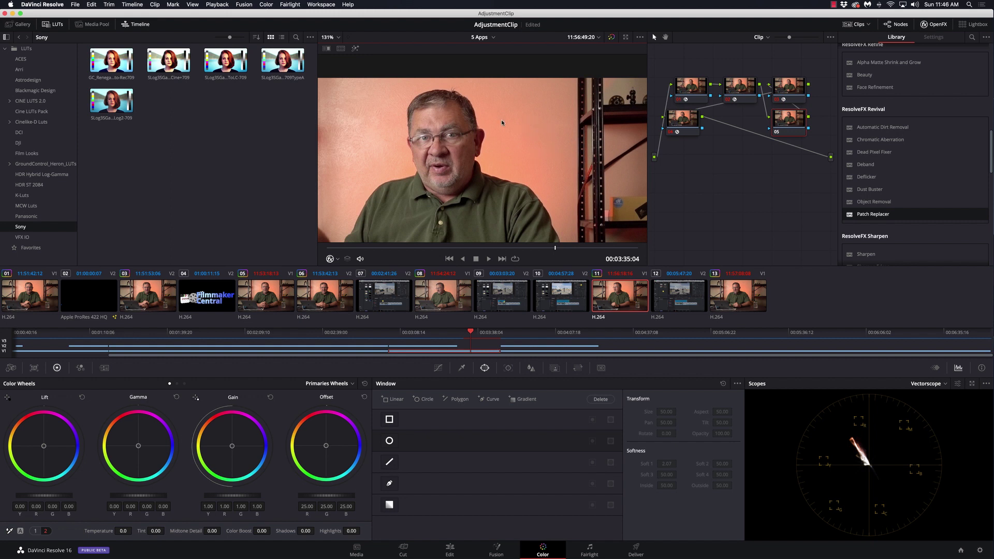
left_click_drag(692, 92, 692, 93)
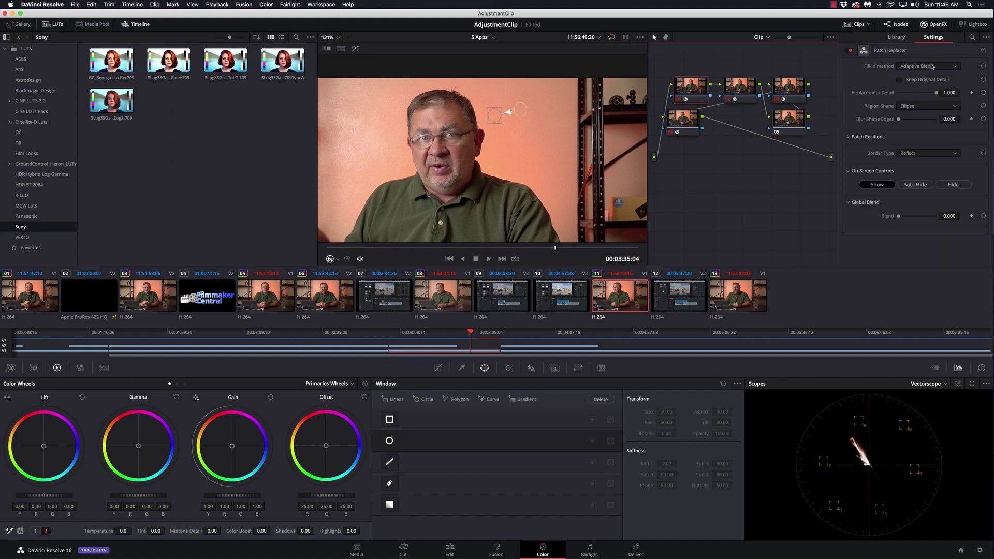
Keep node 05's patch at Adaptive Blend fill-in, Ellipse region and Reflect border.
left_click(948, 66)
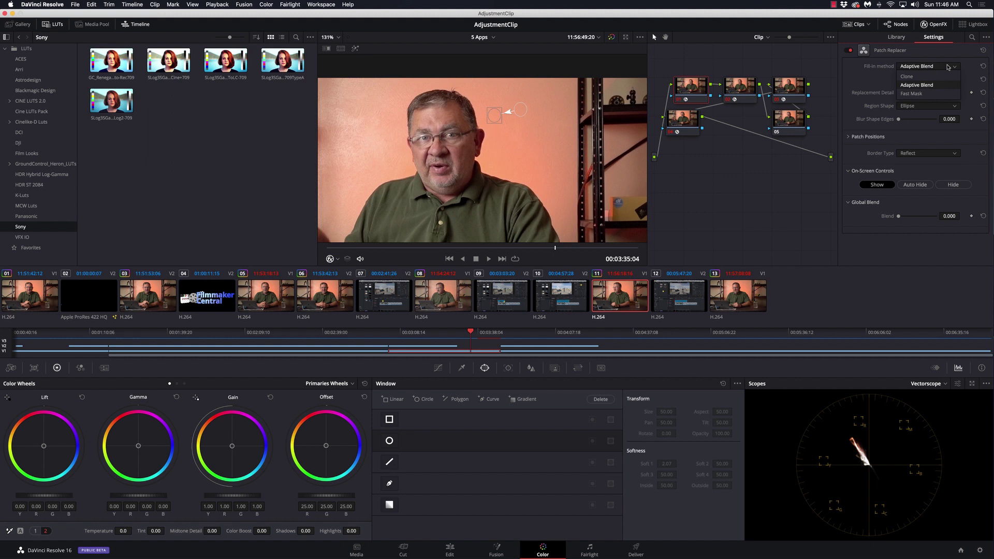
left_click(917, 85)
left_click(916, 67)
left_click(858, 77)
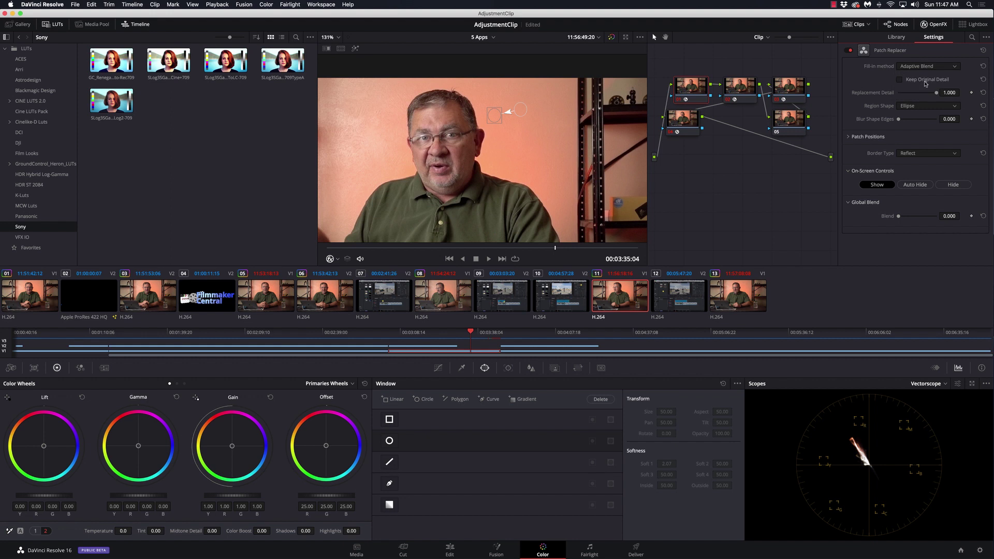
left_click(925, 108)
left_click(909, 125)
left_click(916, 154)
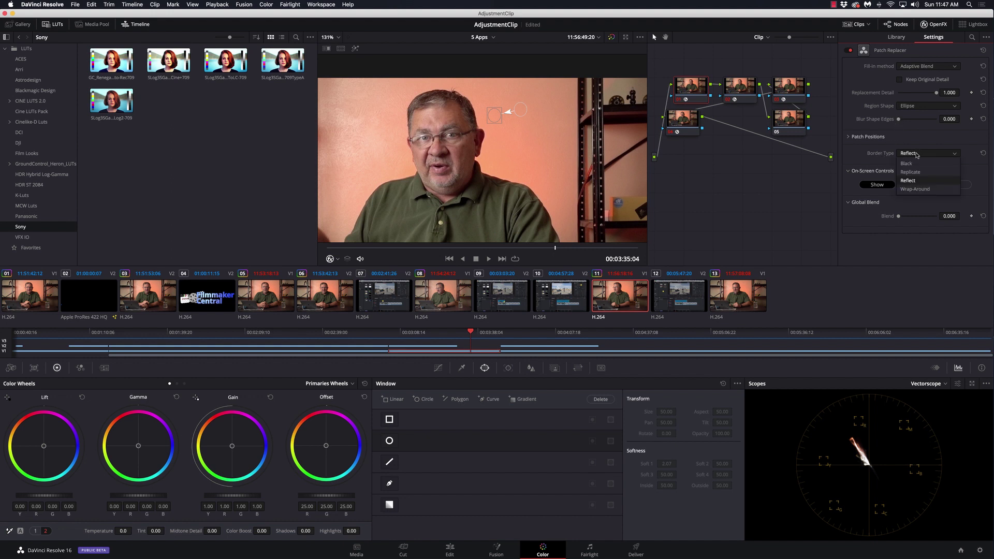
left_click(916, 154)
Cycle the On-Screen Controls, raise global blend to full, and return to the Edit page.
left_click(958, 187)
left_click(917, 184)
left_click(877, 185)
mouse_move(899, 216)
left_mouse_down()
mouse_move(946, 221)
mouse_move(887, 220)
left_mouse_up()
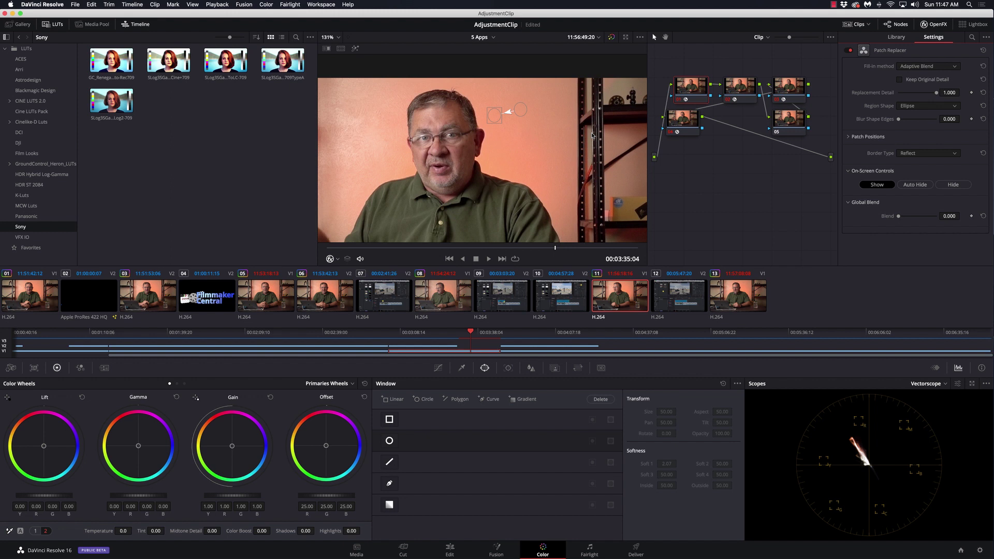
left_click(450, 550)
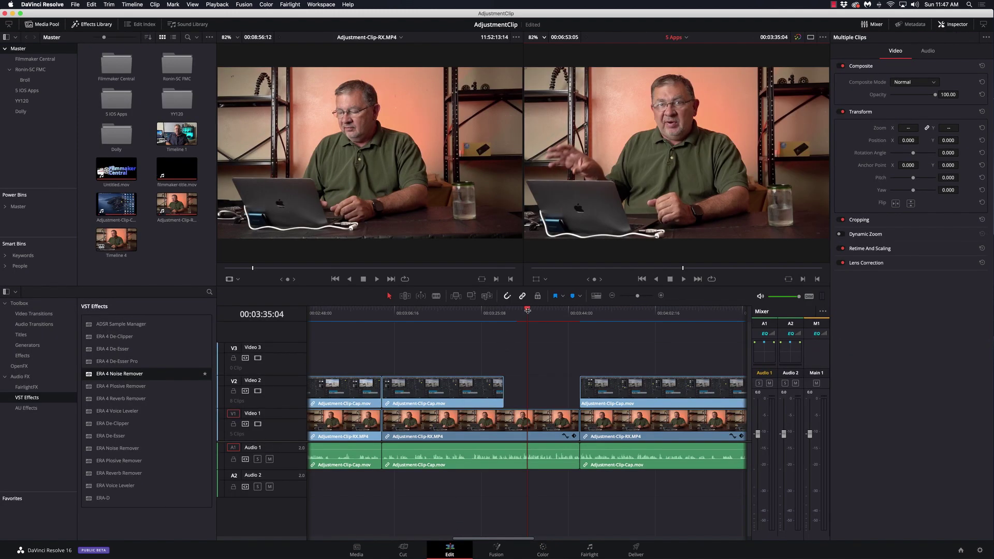
left_click(217, 4)
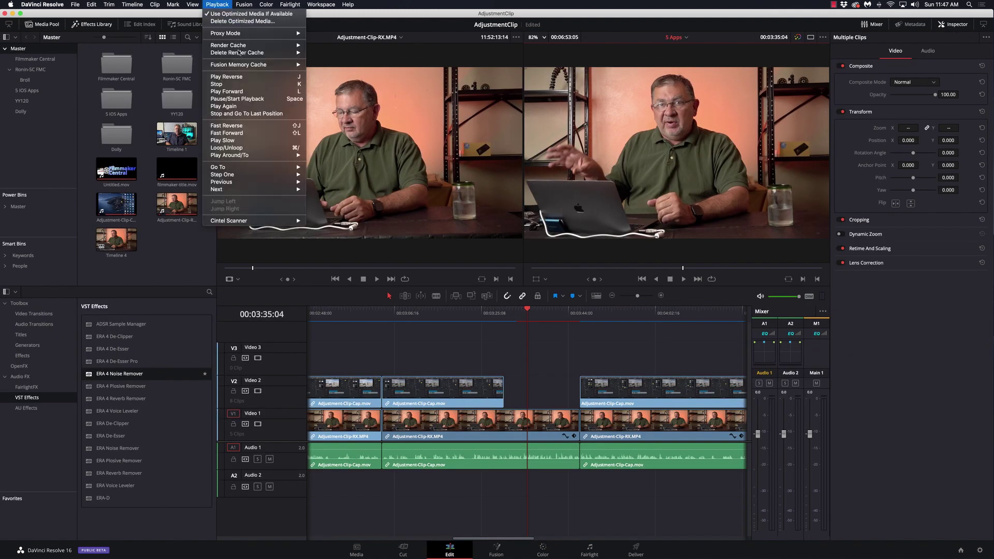
mouse_move(251, 45)
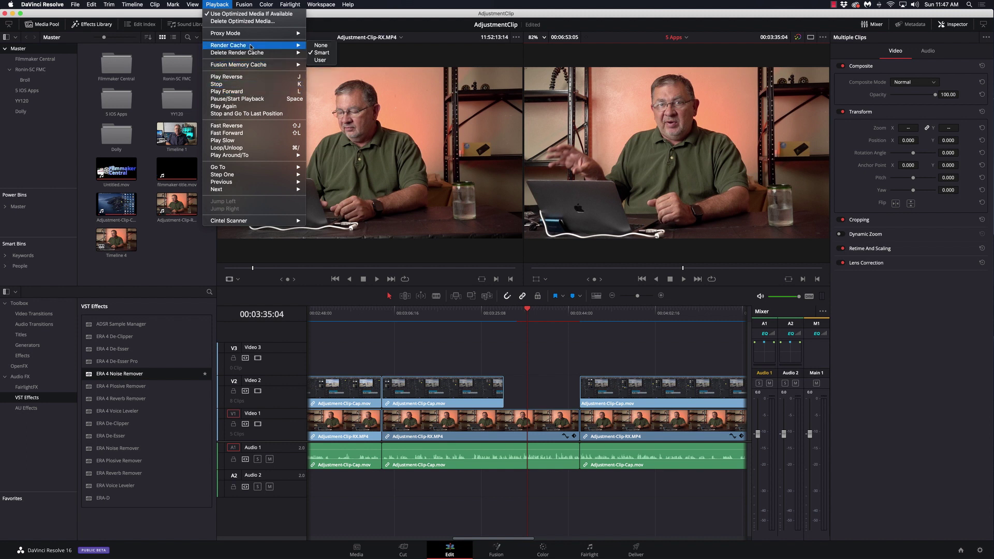
left_click(544, 362)
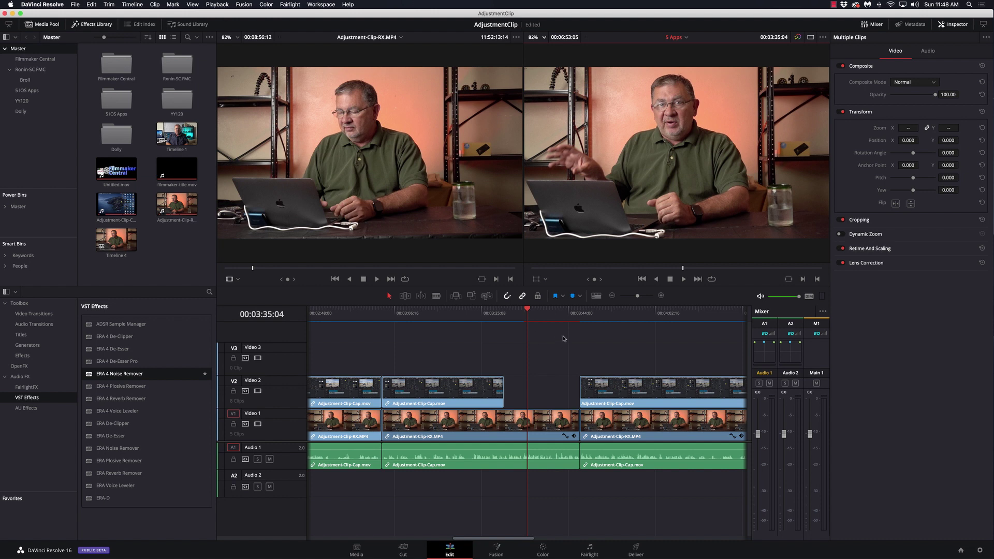
scroll(545, 349, "left", 5)
scroll(546, 349, "right", 5)
key("space")
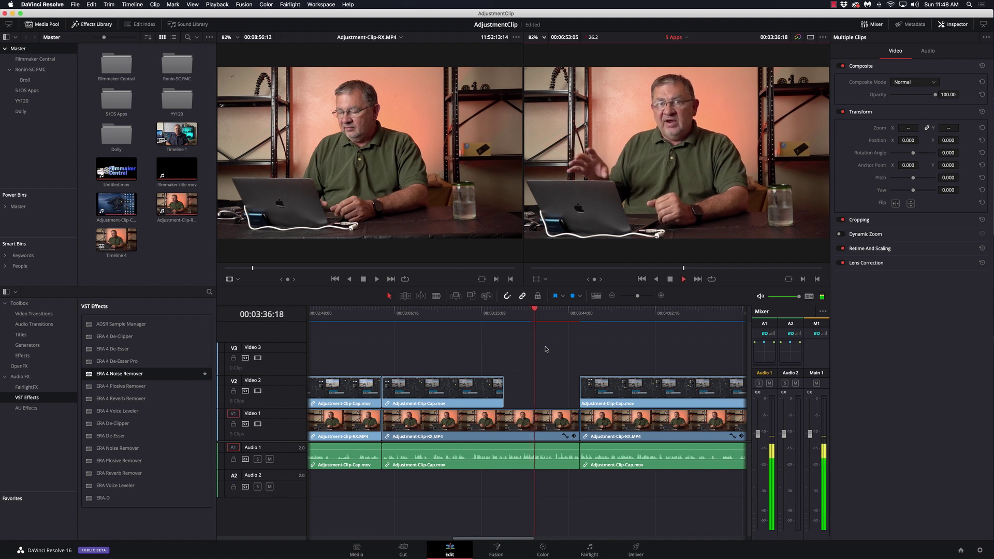
Stop playback of the patched section with Space.
key("space")
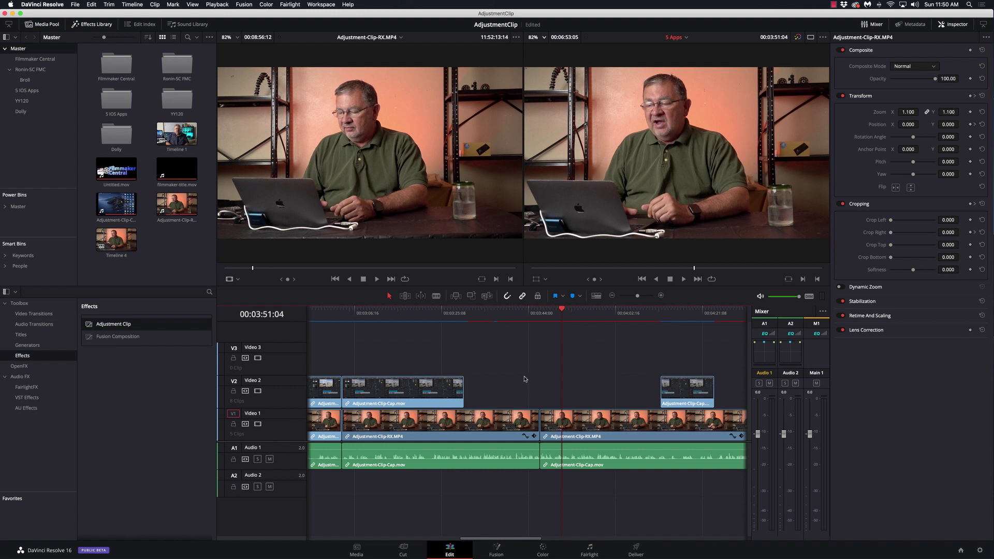
Drop an Adjustment Clip on Video 2 above the speaker and take it to the Color page.
left_click_drag(119, 328, 577, 394)
left_click(519, 314)
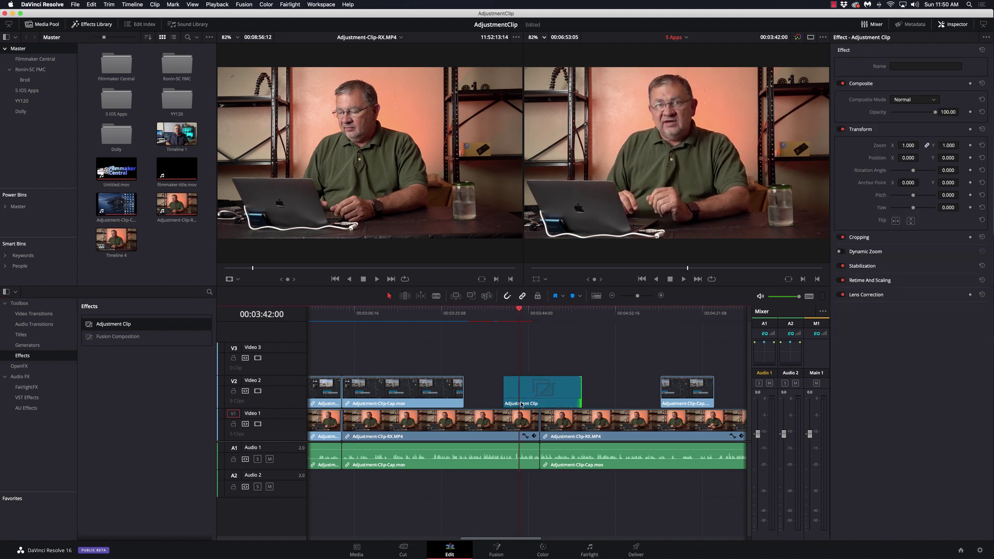
left_click(522, 405)
left_click(544, 551)
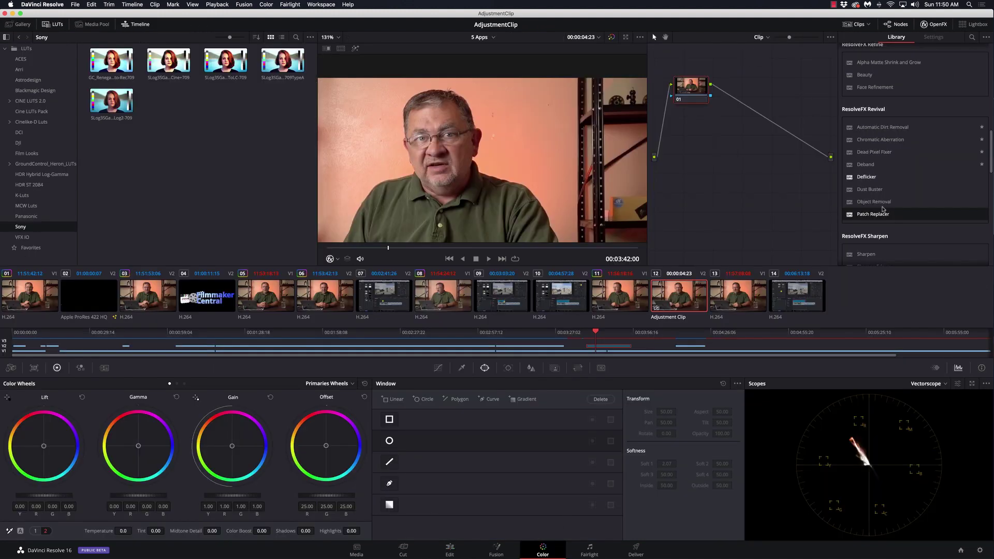
Apply Patch Replacer to node 01, covering the first wall hole with nearby clean wall.
left_click_drag(883, 212, 691, 95)
left_click(539, 206)
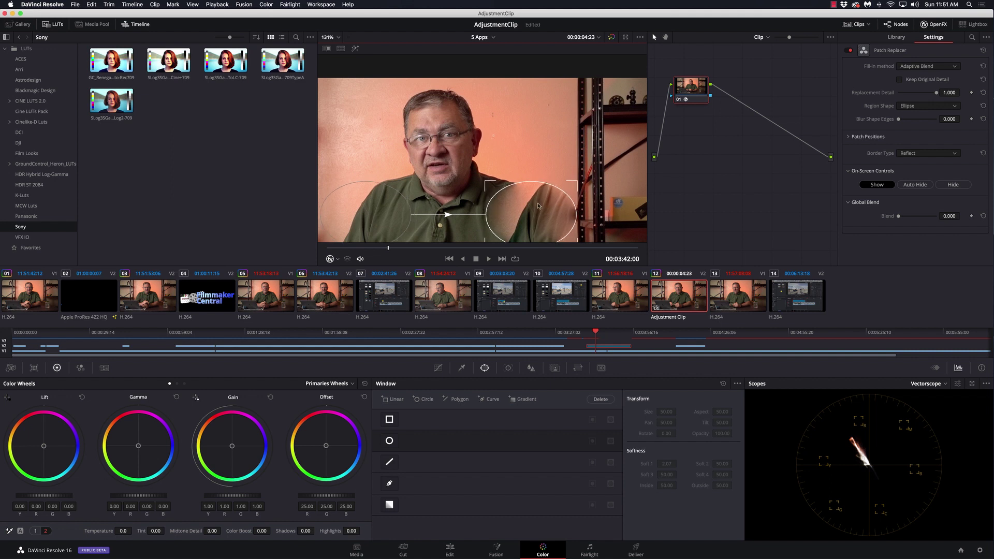
scroll(539, 206, "down", 5)
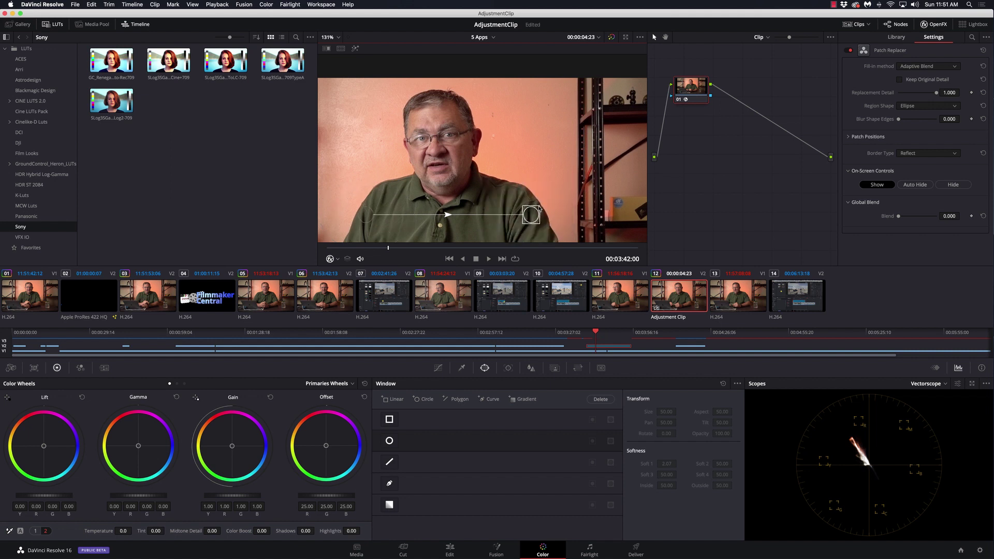
left_click_drag(533, 213, 495, 113)
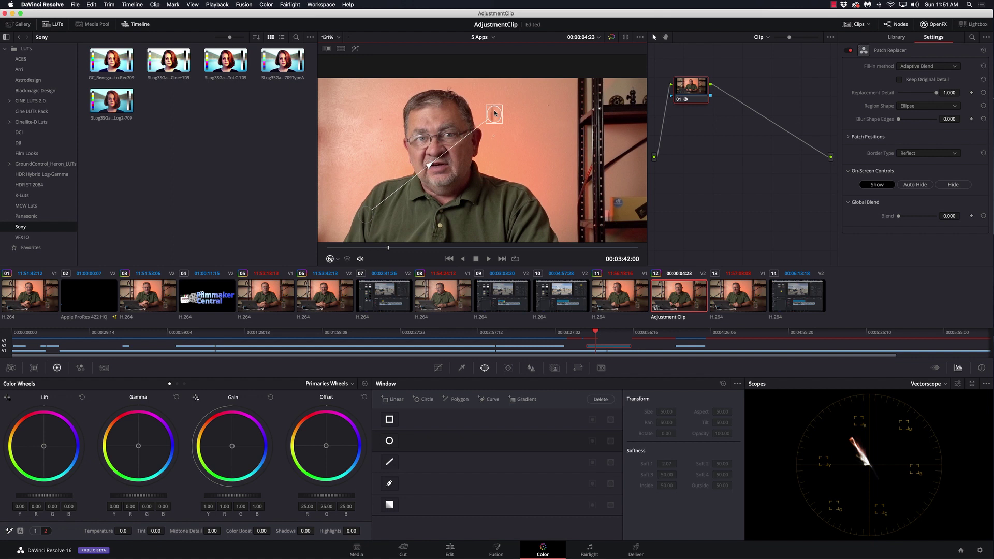
left_click_drag(367, 214, 539, 121)
Add node 02 with a small Patch Replacer circle sourced from wall beside the hole.
key("alt+s")
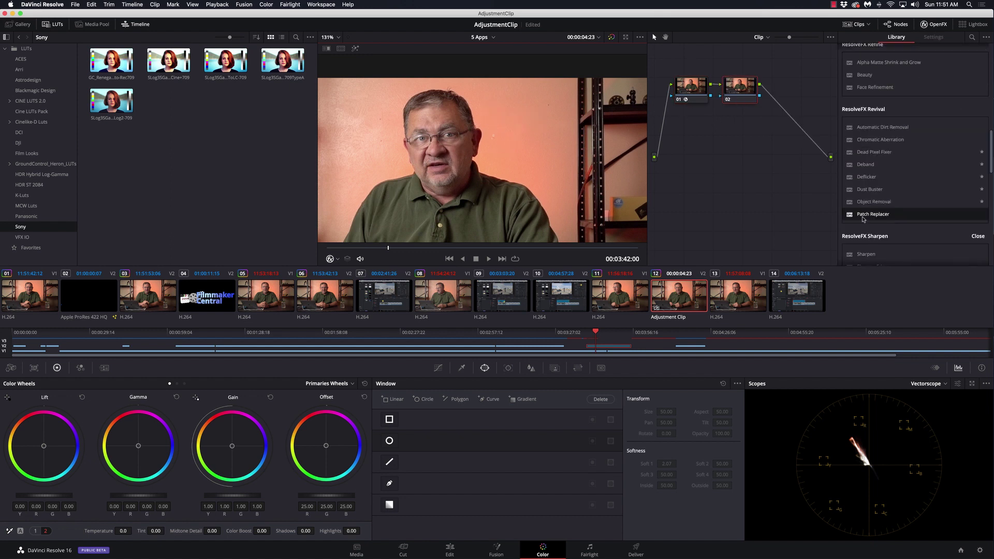
left_click_drag(863, 219, 741, 88)
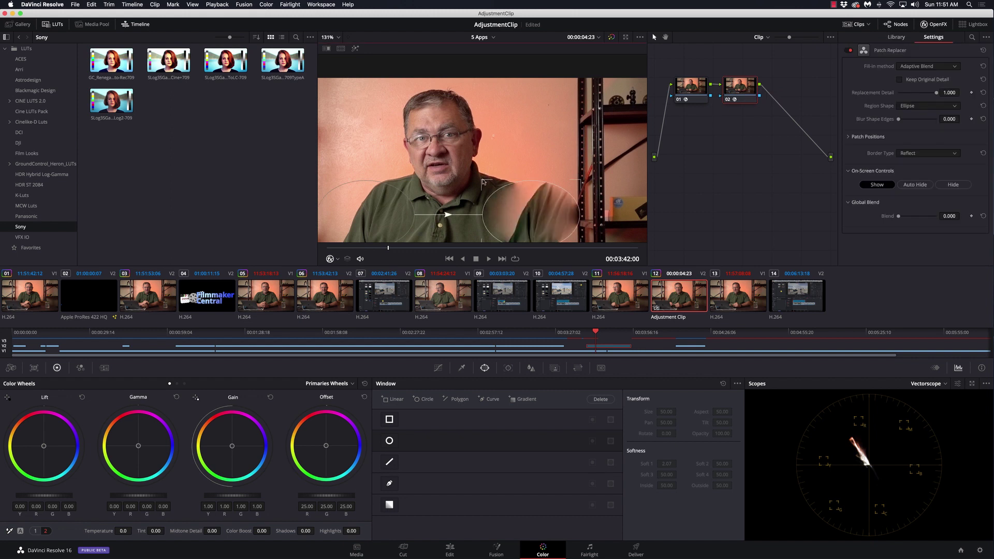
left_click_drag(484, 183, 496, 135)
left_click_drag(365, 215, 486, 183)
left_click_drag(535, 158, 531, 154)
Add node 03 patching the last hole from wall just below, with on-screen controls hidden.
key("alt+s")
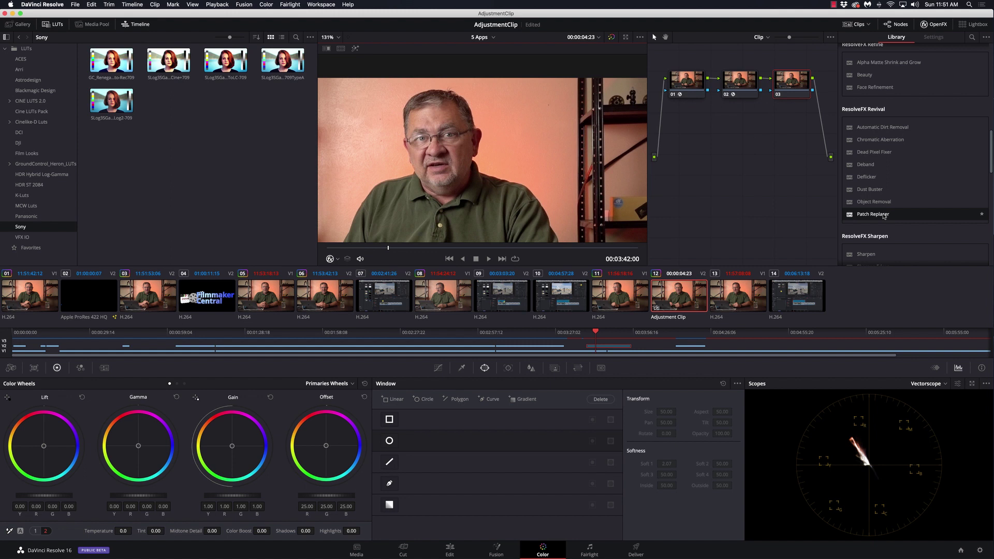
left_click_drag(874, 213, 792, 85)
left_click_drag(482, 182, 544, 102)
left_click_drag(530, 147, 556, 135)
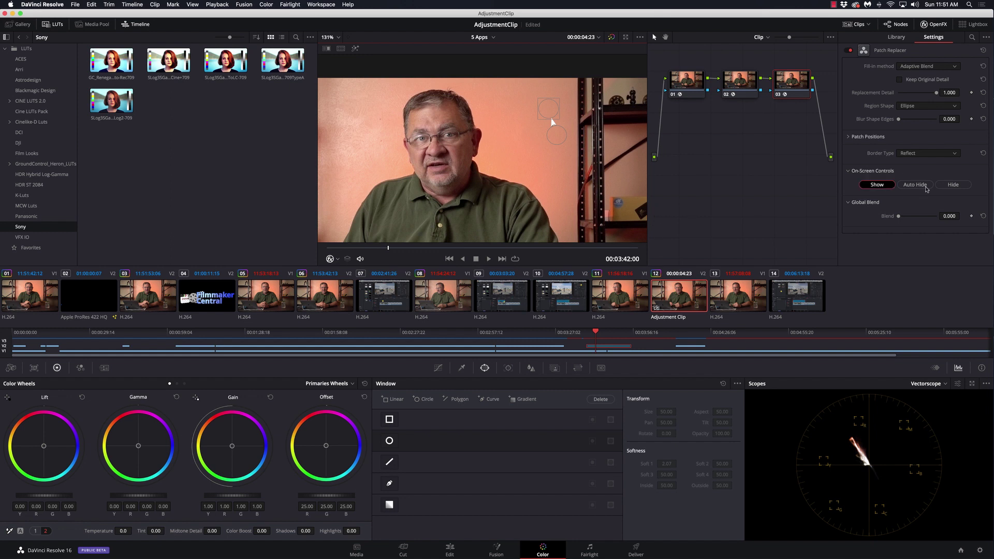
left_click(959, 188)
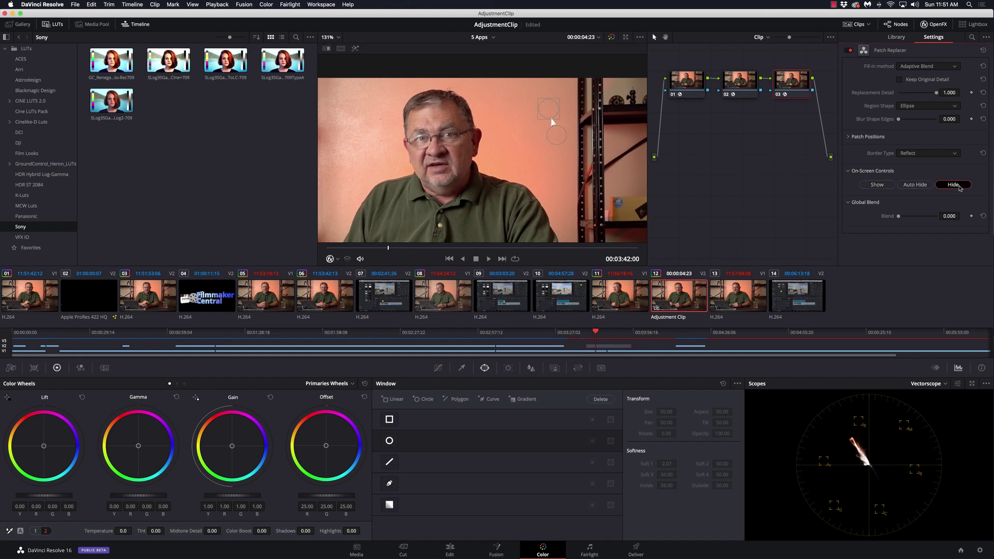
Return to the Edit page and move the playhead via 00:03:51:08 to 00:03:58:10.
left_click(450, 551)
left_click(563, 313)
left_click(595, 318)
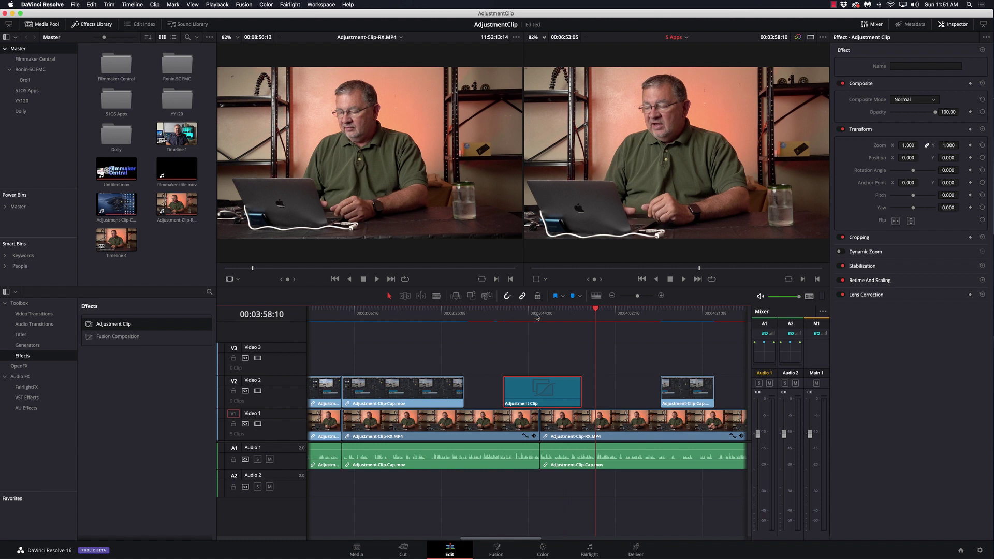